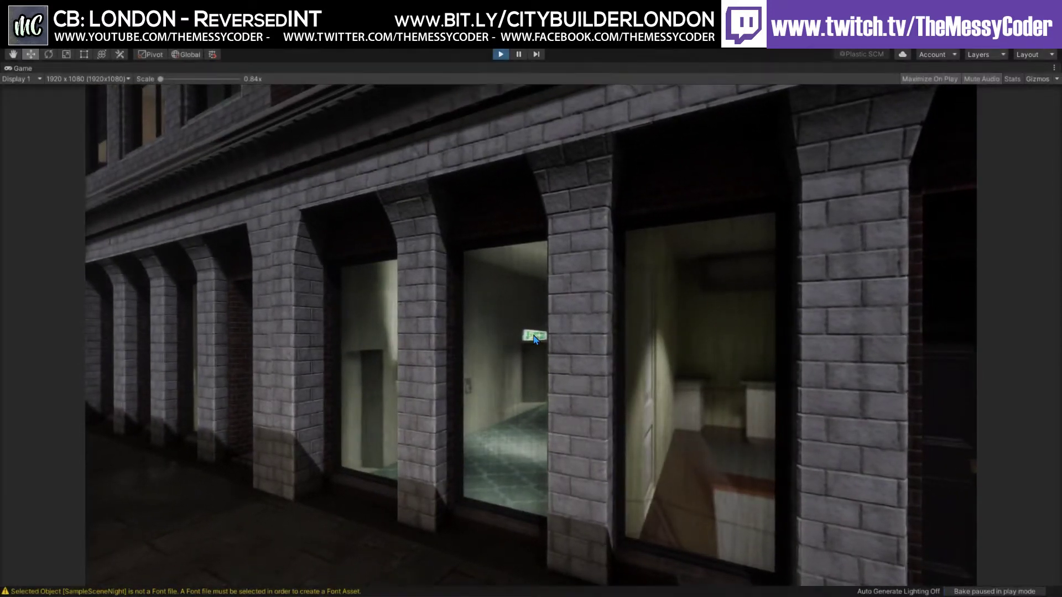
Step: Exit play mode and select the upper-floor window plane of BuildGround6 (60) in the Scene view to show its Windows 1 material properties
key("ctrl+p")
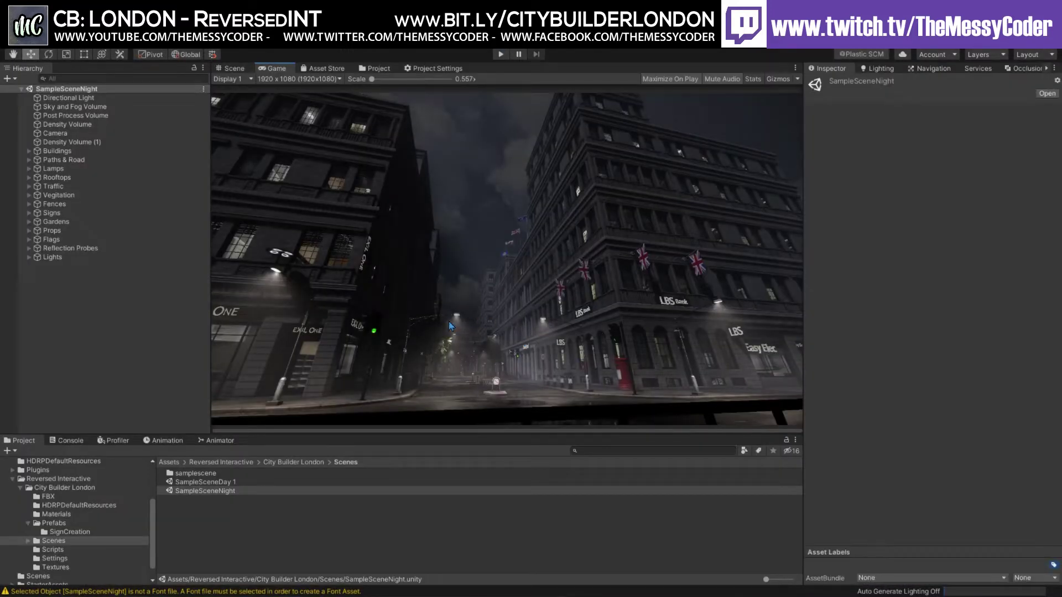
left_click(233, 68)
right_click_drag(486, 251, 419, 148)
left_click(483, 238)
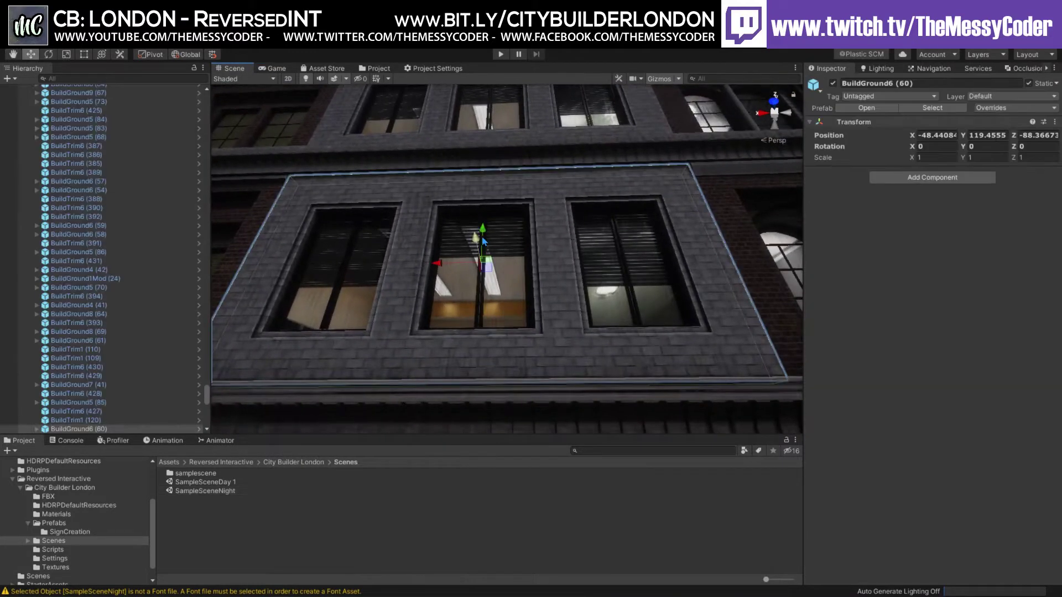
left_click(462, 234)
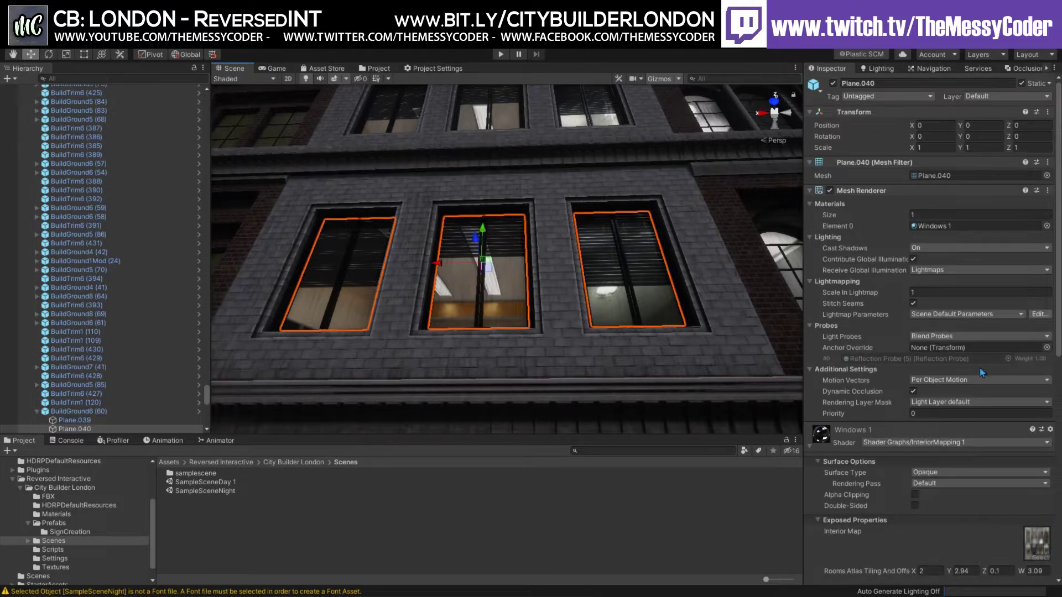
scroll(973, 363, "down", 5)
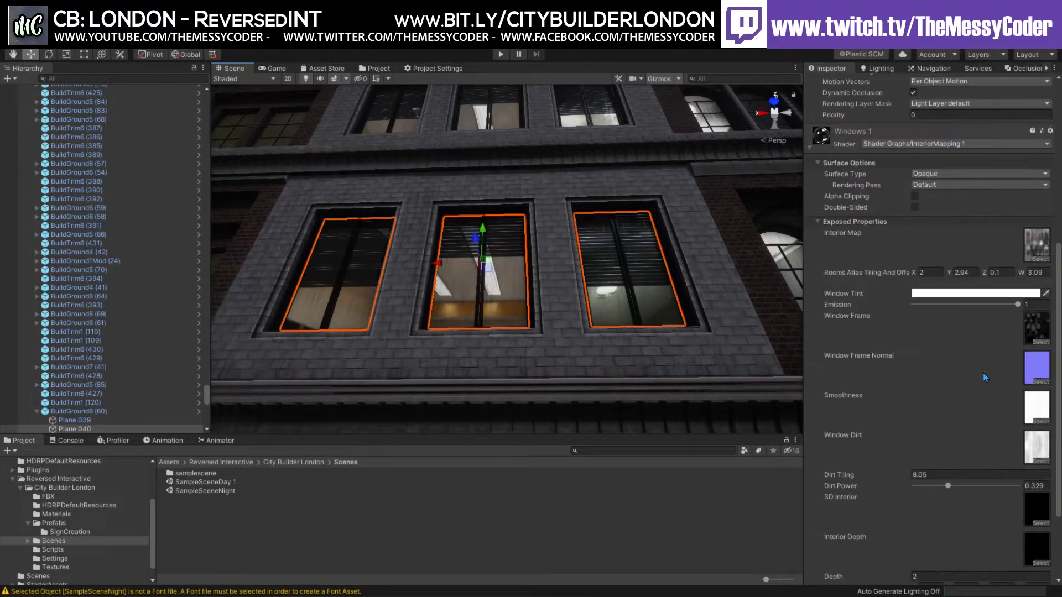
Step: Clear the Window Frame and Interior Map textures of the Windows 1 material one at a time, undoing each removal
left_click(1036, 327)
key("Delete")
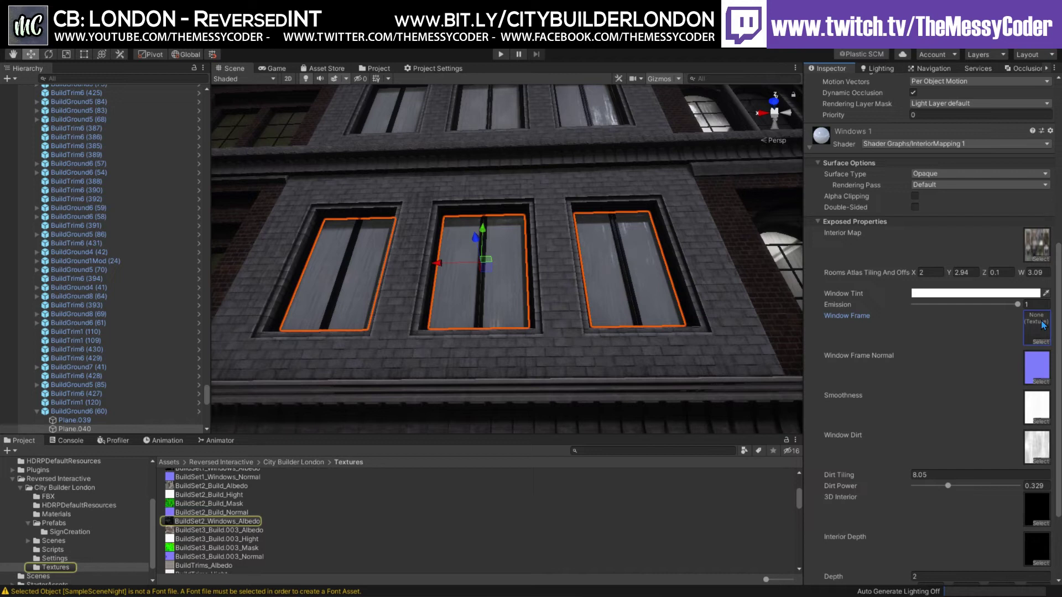
key("ctrl+z")
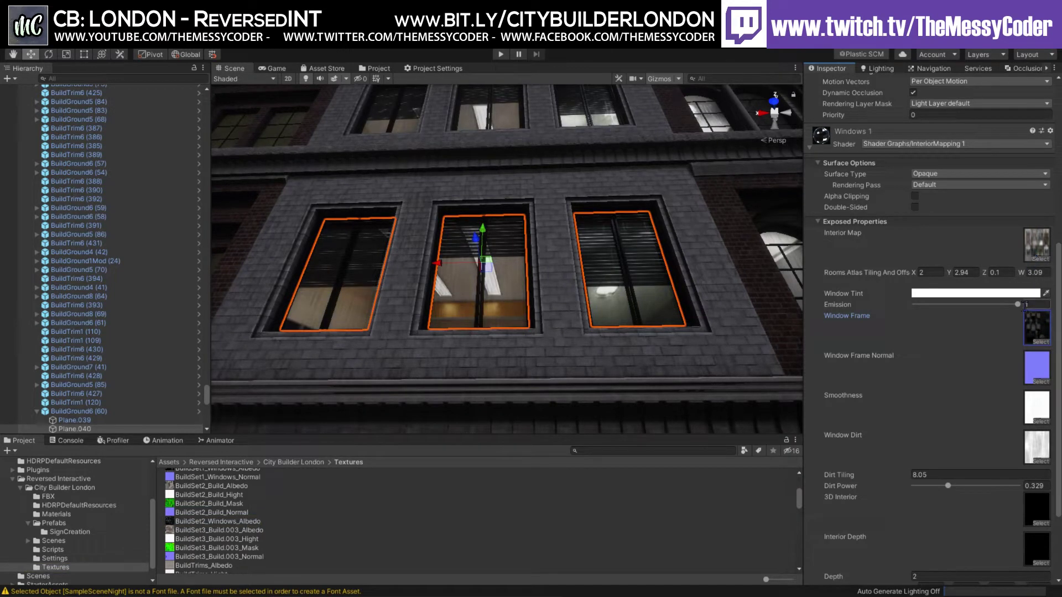
left_click(1037, 246)
key("Delete")
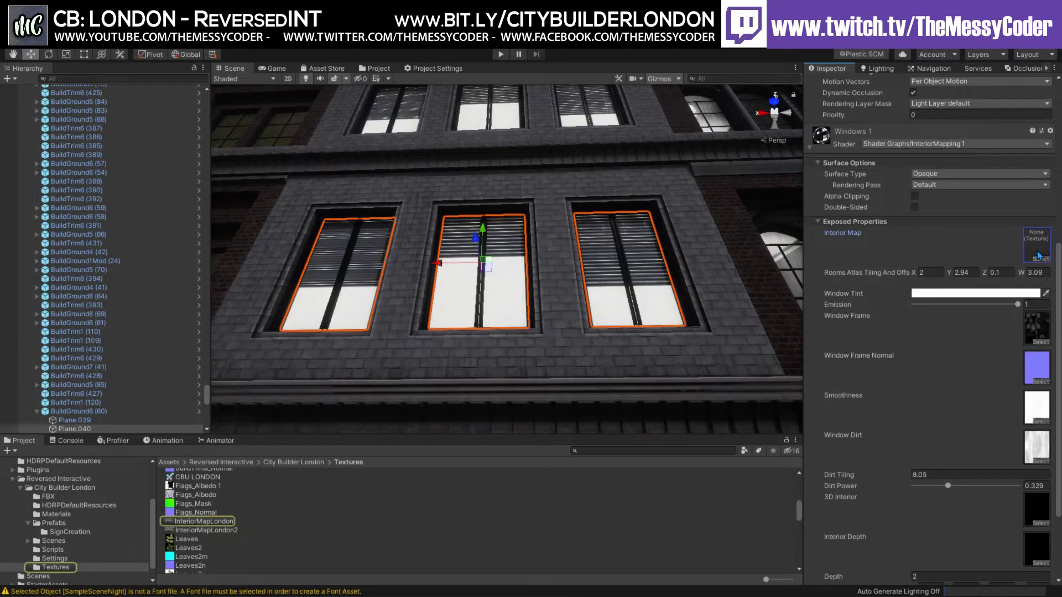
key("ctrl+z")
Step: Assign the shutters_open_purple texture to the 3D Interior slot of the large Plane.006 window's material
right_click_drag(547, 226, 581, 268)
left_click(581, 269)
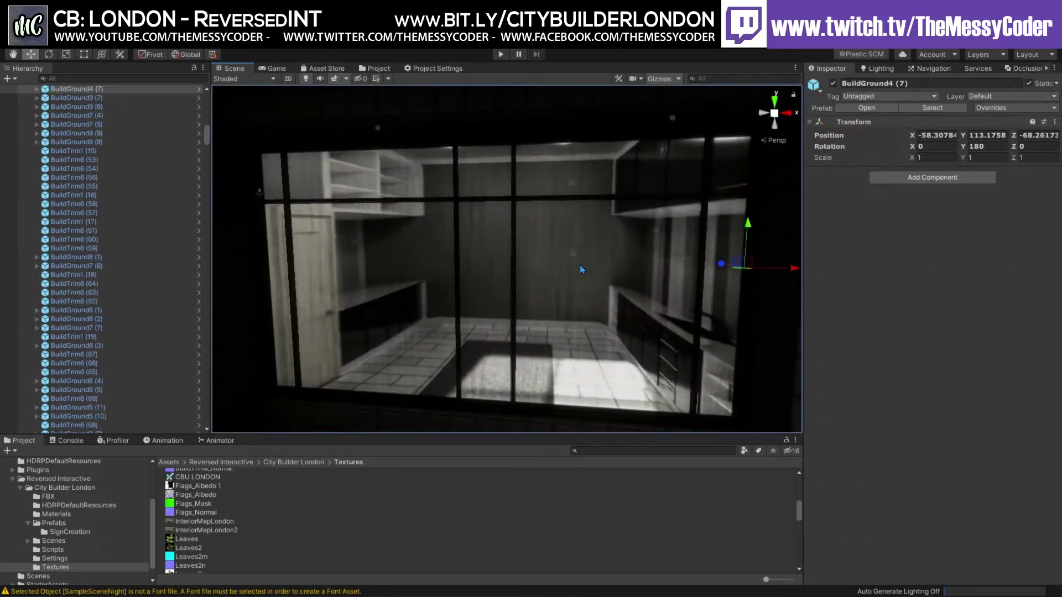
left_click(580, 269)
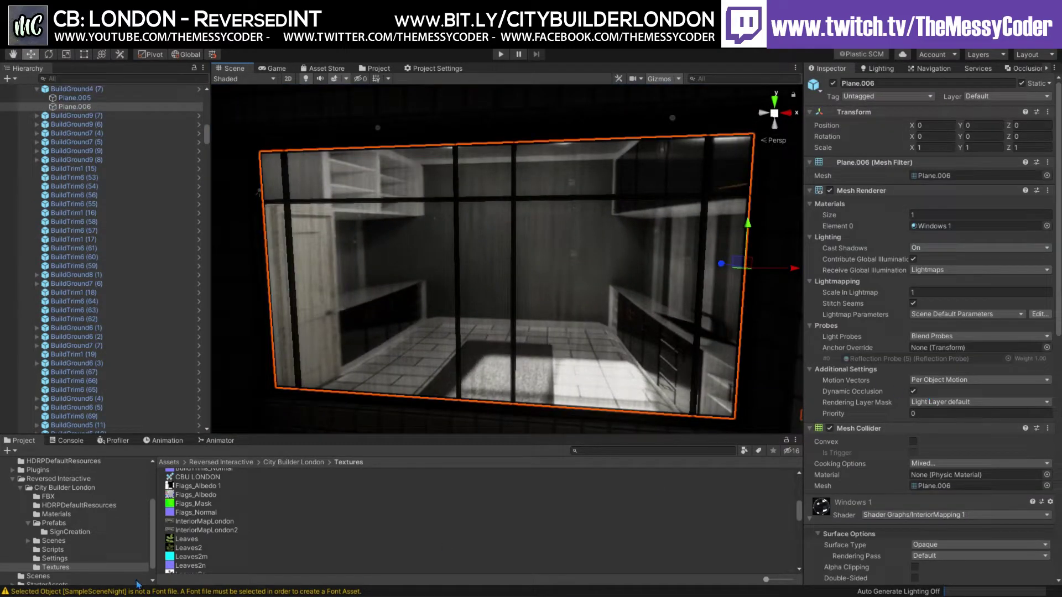
scroll(43, 479, "up", 3)
left_click(38, 479)
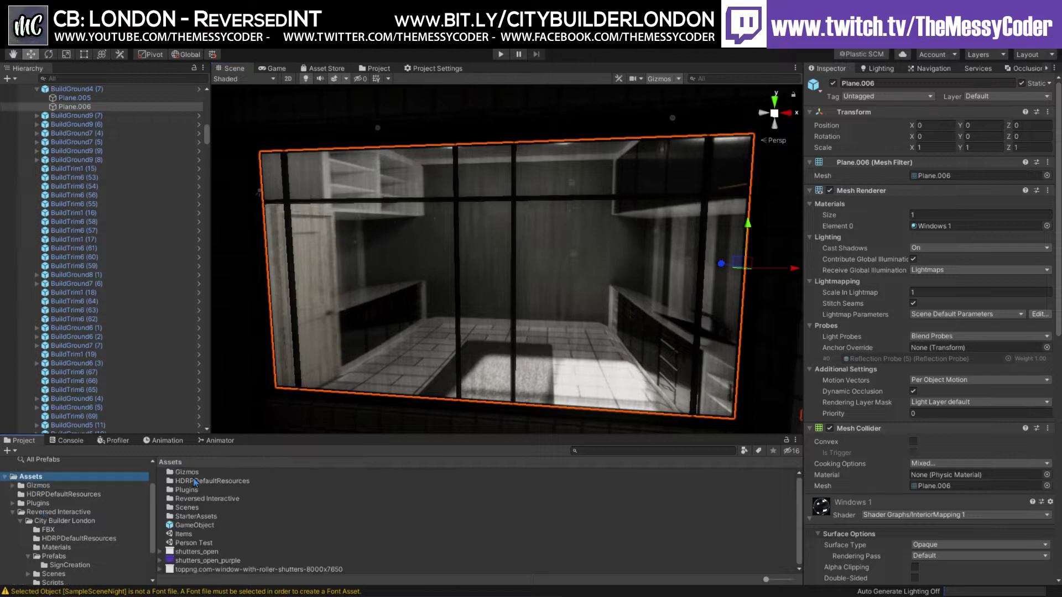
scroll(986, 460, "down", 10)
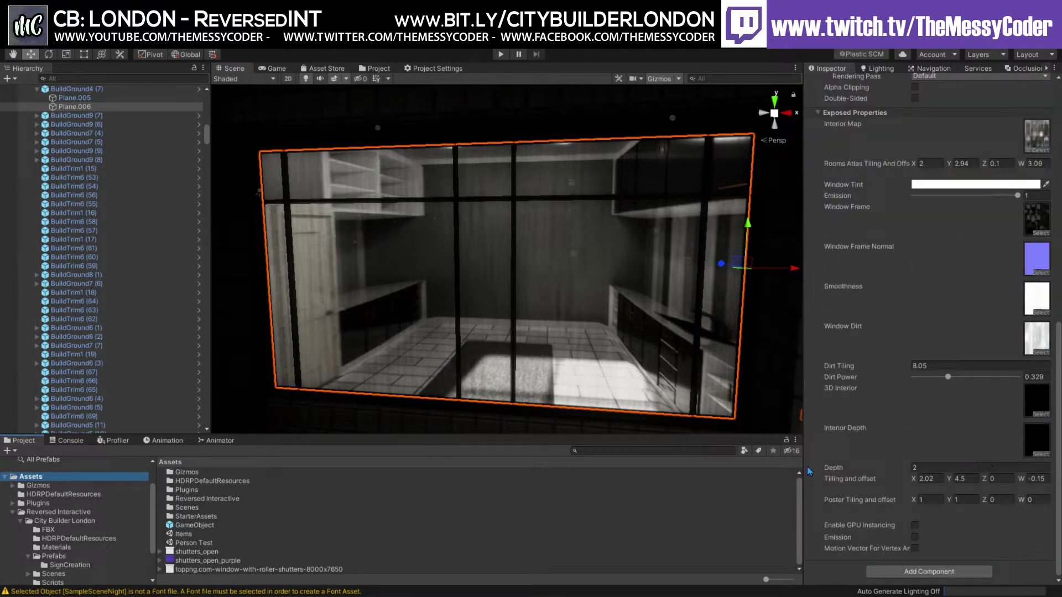
left_click_drag(218, 562, 1038, 409)
Step: Raise the window material's Depth to 47.73 and view the shutters at an angle
left_click_drag(620, 333, 747, 282, "alt")
left_click_drag(674, 305, 940, 370, "alt")
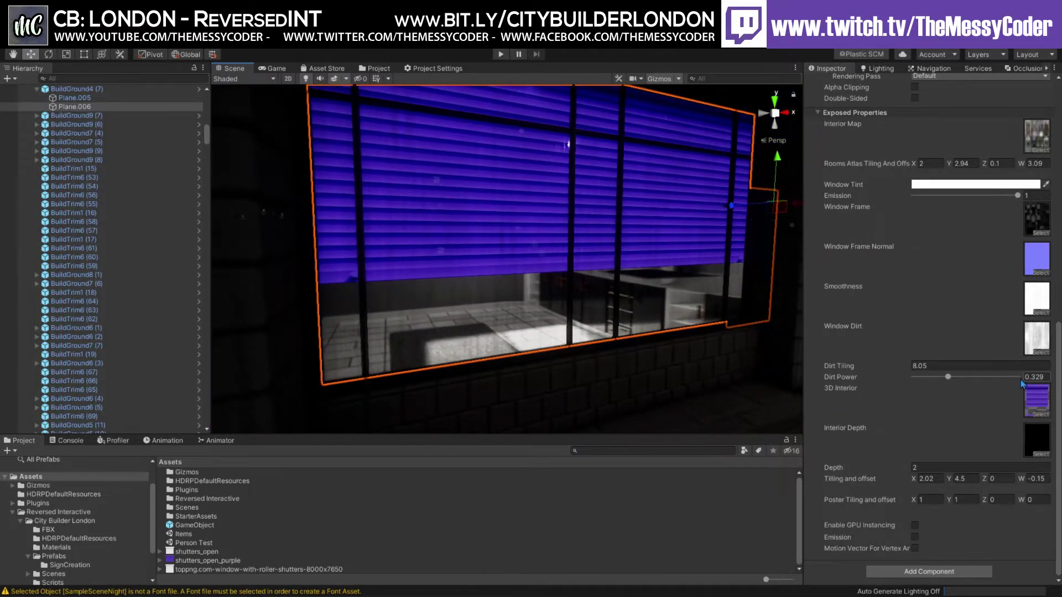
left_click(902, 470)
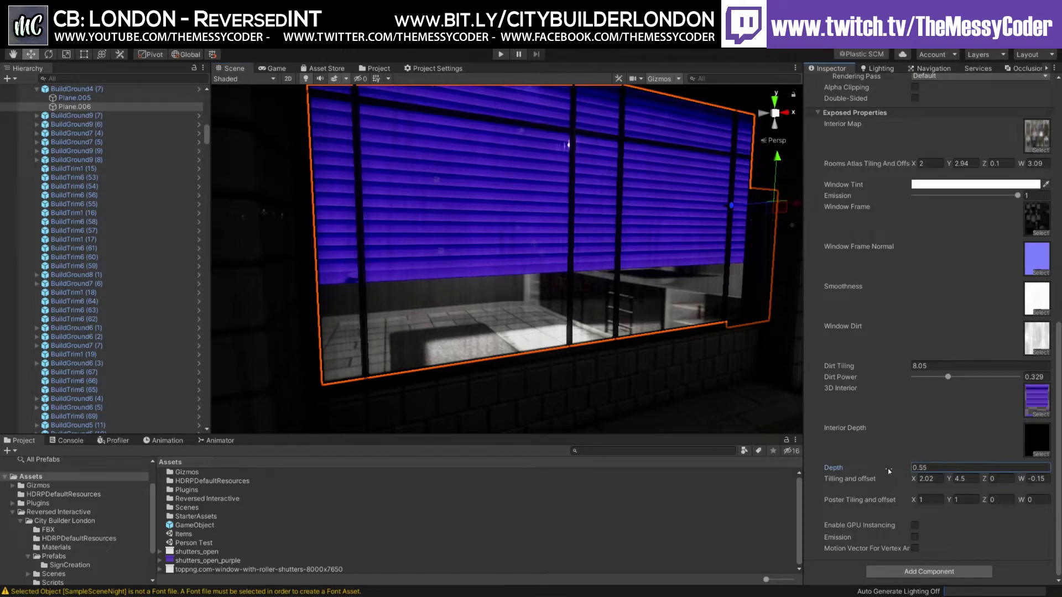
left_click_drag(934, 471, 1059, 467)
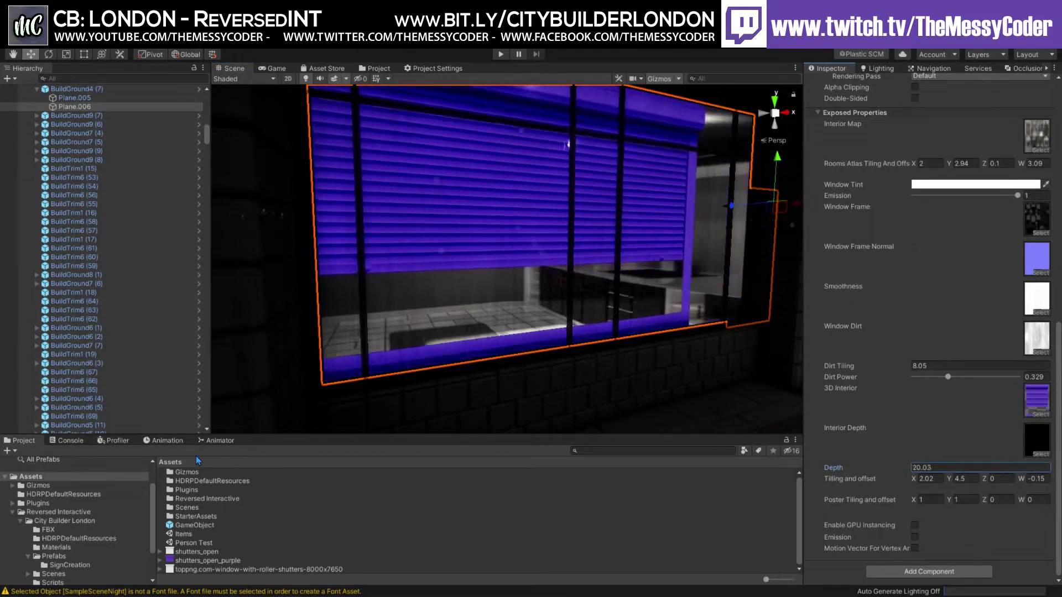
left_click_drag(671, 344, 654, 311, "alt")
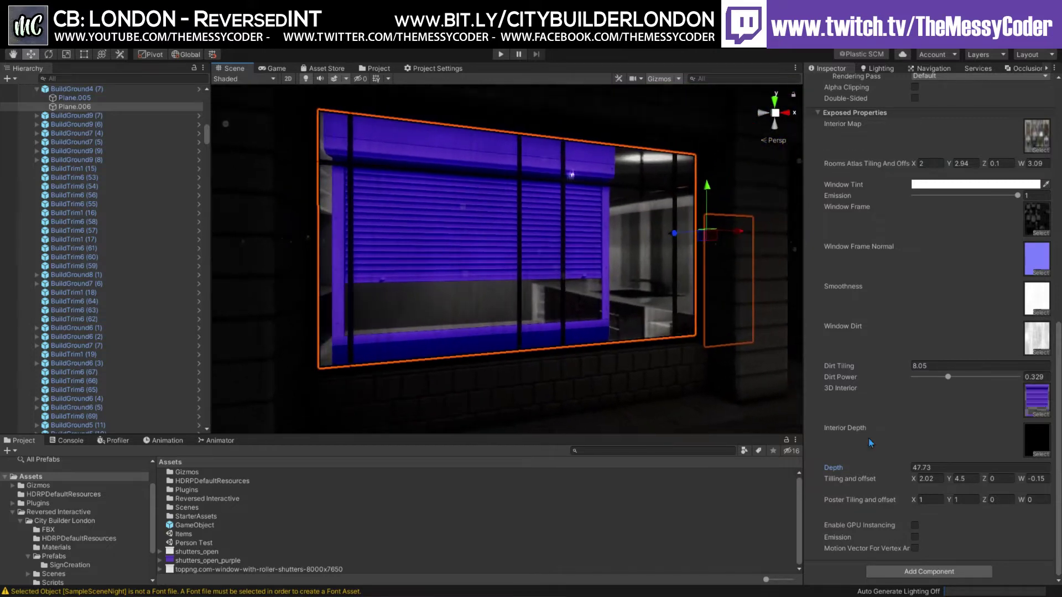
Step: Lower the Depth to 22.09, view the shutters from both sides, and restore Depth 2 with no 3D Interior texture
left_click(917, 469)
left_click_drag(894, 469, 651, 474)
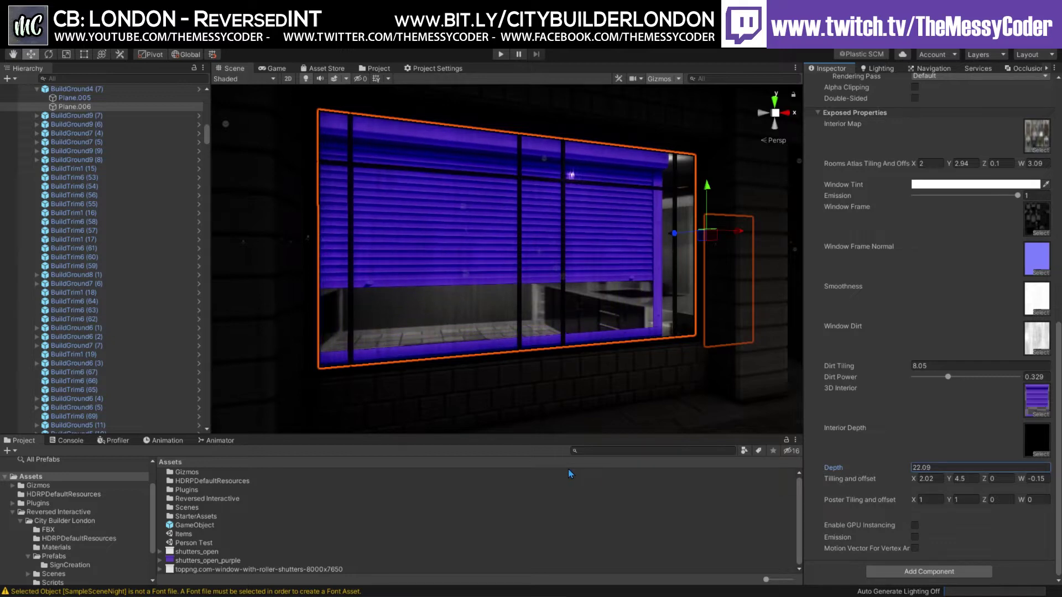
left_click_drag(597, 306, 464, 315, "alt")
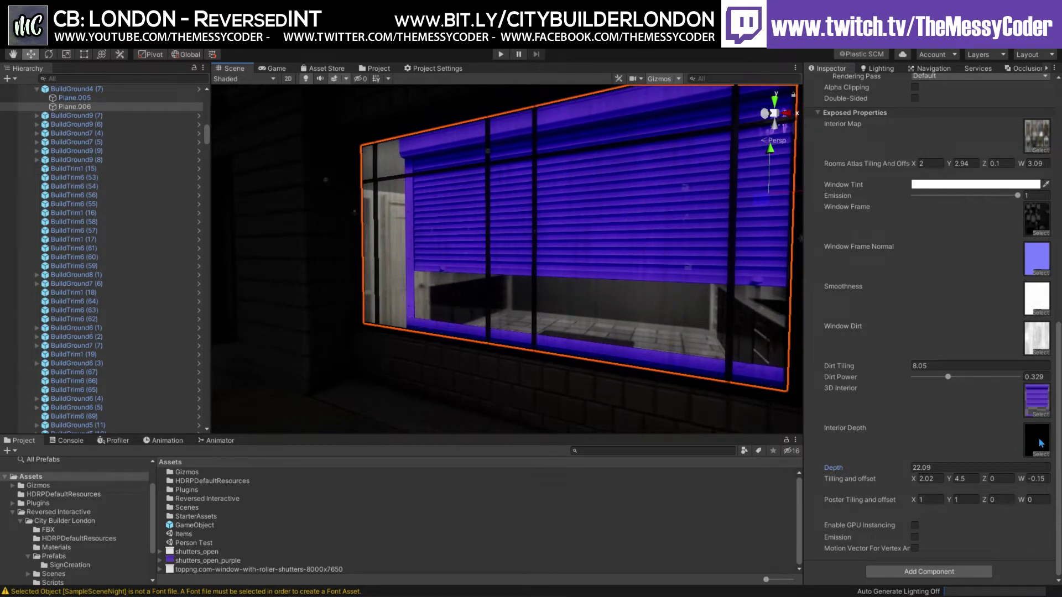
left_click_drag(716, 344, 796, 387, "alt")
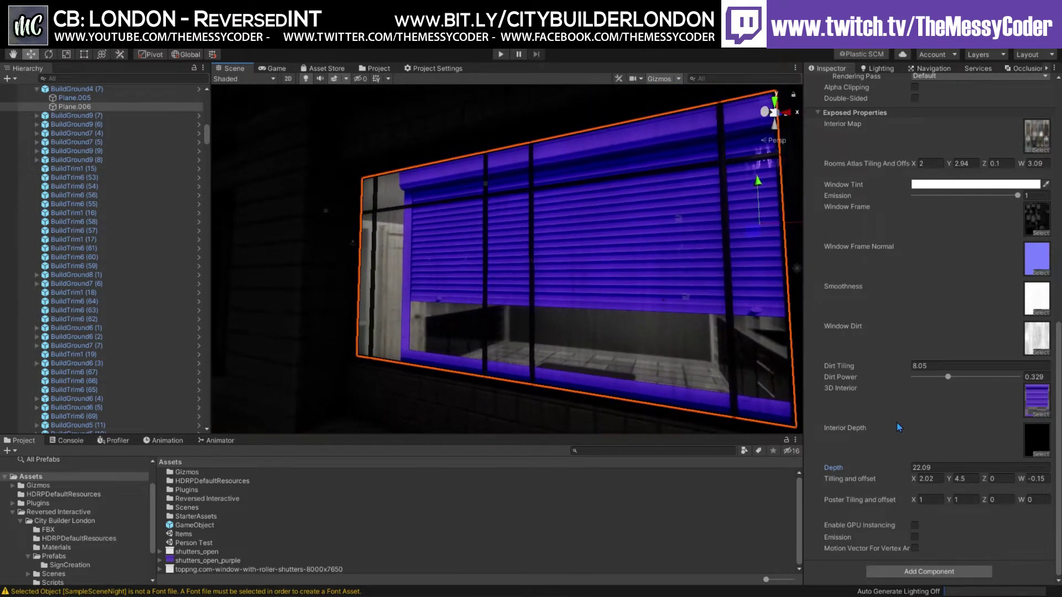
type("2")
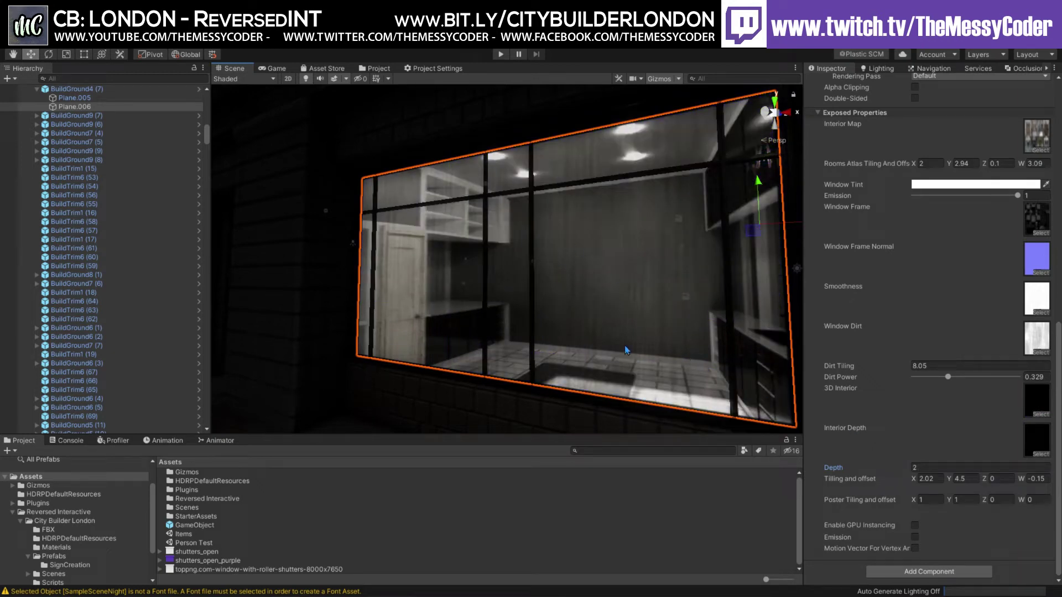
Step: Open the SampleSceneDay 1 scene from the City Builder London Scenes folder
mouse_move(659, 280)
left_mouse_down("alt")
mouse_move(464, 271)
mouse_move(705, 274)
mouse_move(641, 273)
left_mouse_up("alt")
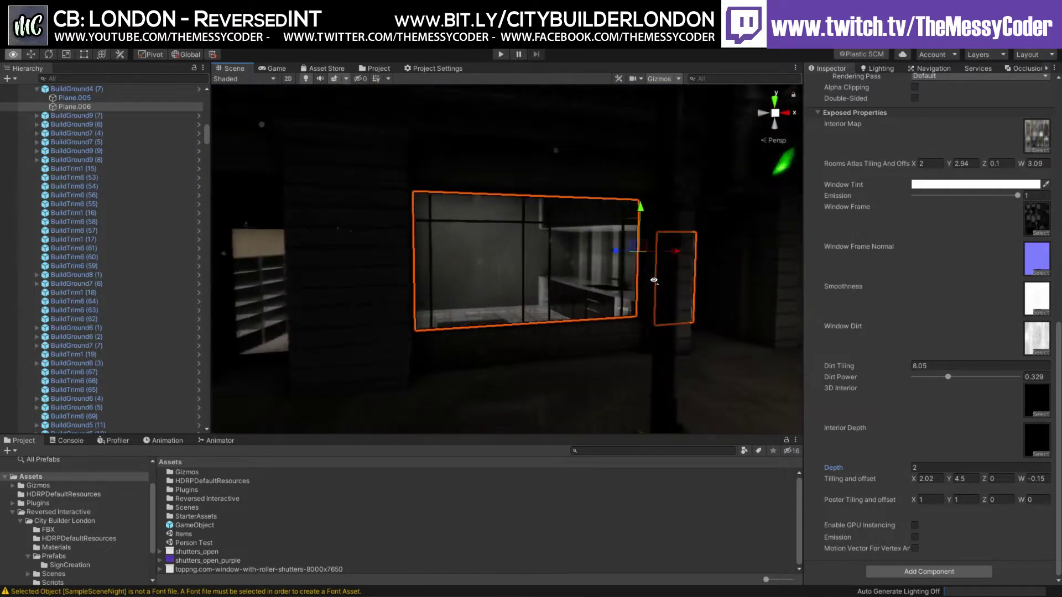
scroll(580, 240, "up", 3)
left_click_drag(644, 220, 482, 267, "alt")
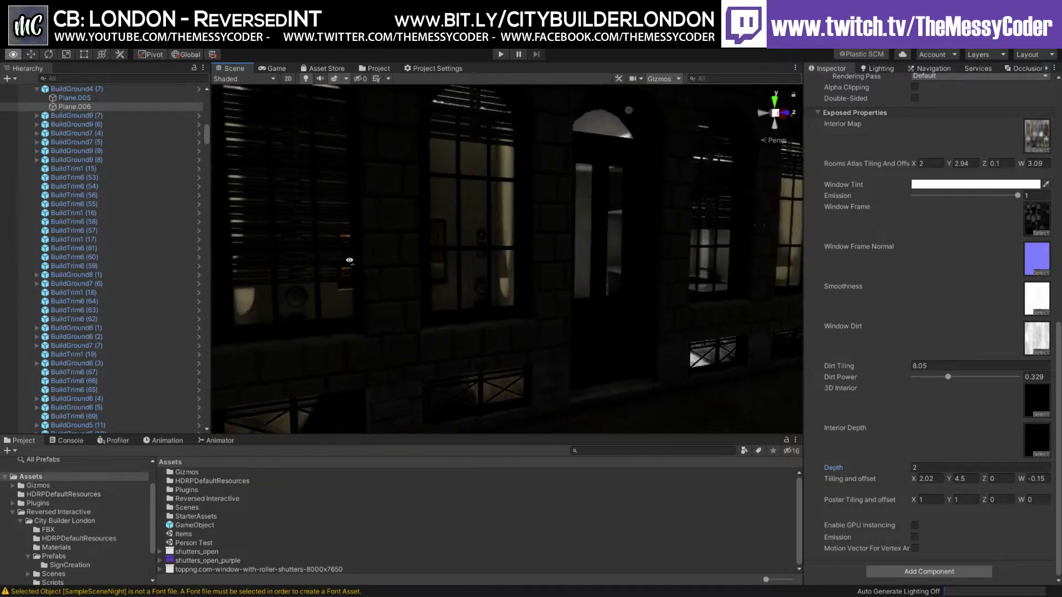
right_click_drag(314, 262, 377, 345)
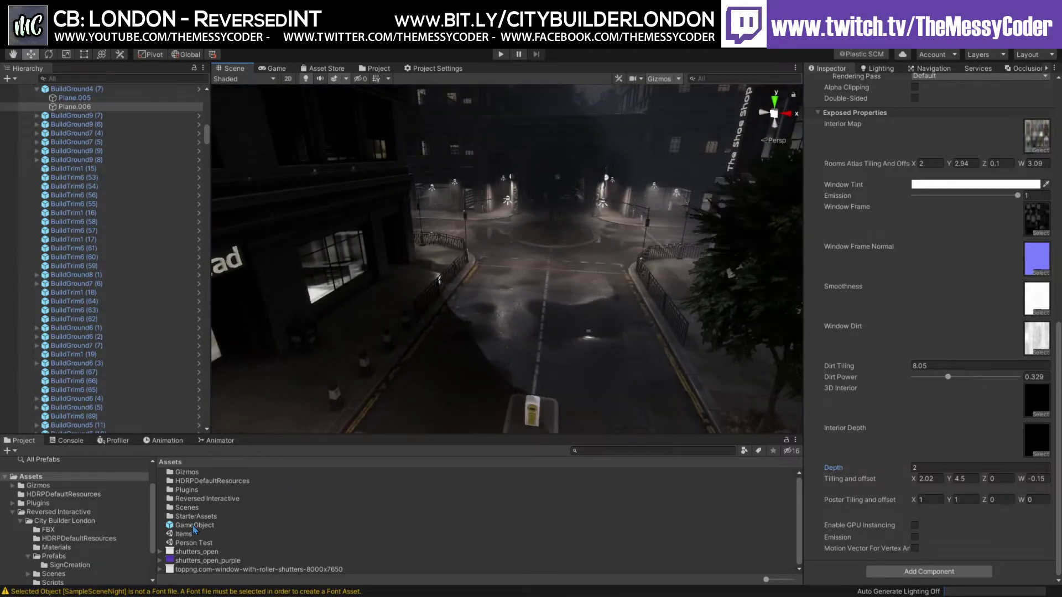
scroll(70, 553, "down", 3)
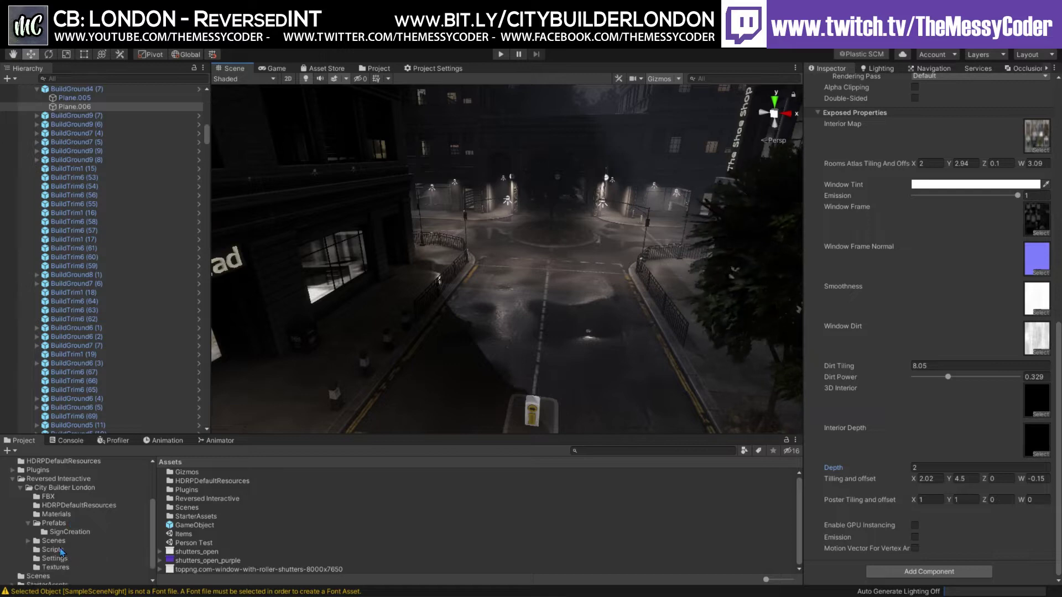
left_click(82, 541)
left_click(202, 482)
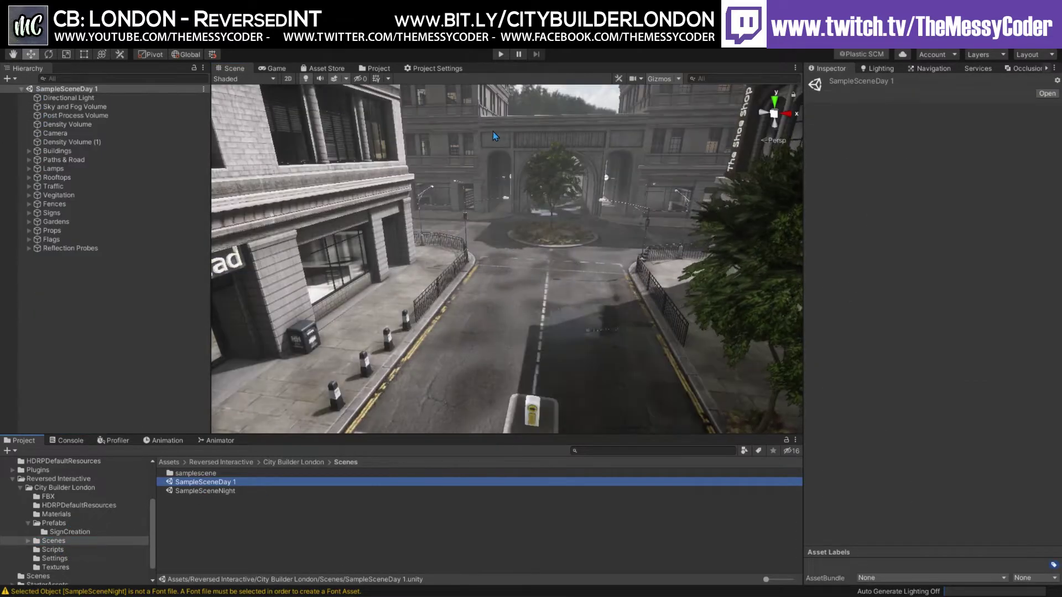
Step: Run the daytime scene in play mode to look around the city streets, pausing and resuming it, and stop playback
left_click(501, 55)
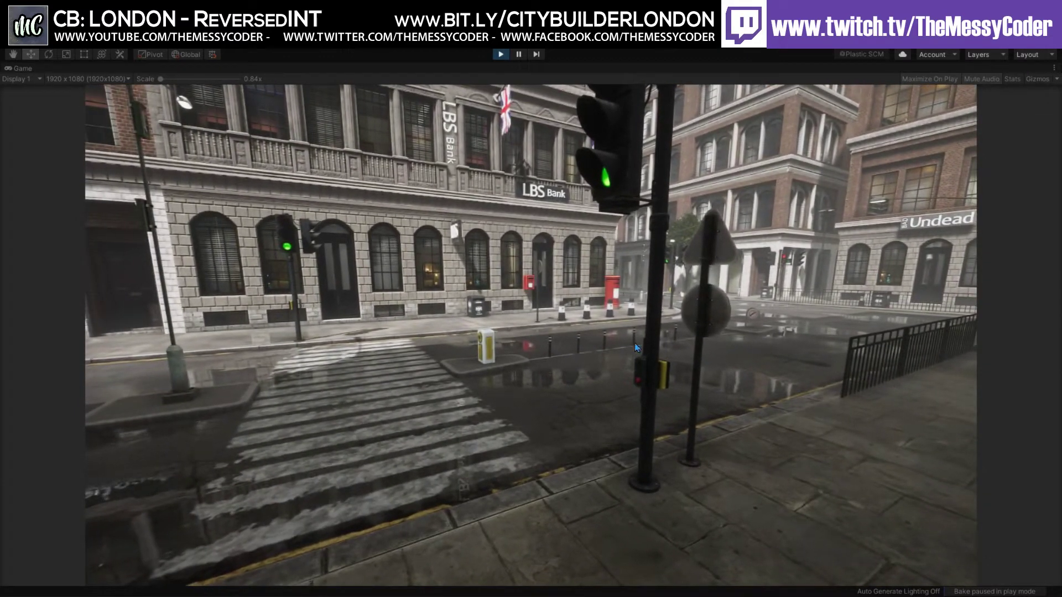
left_click(519, 55)
right_click_drag(519, 111, 515, 204)
left_click(519, 54)
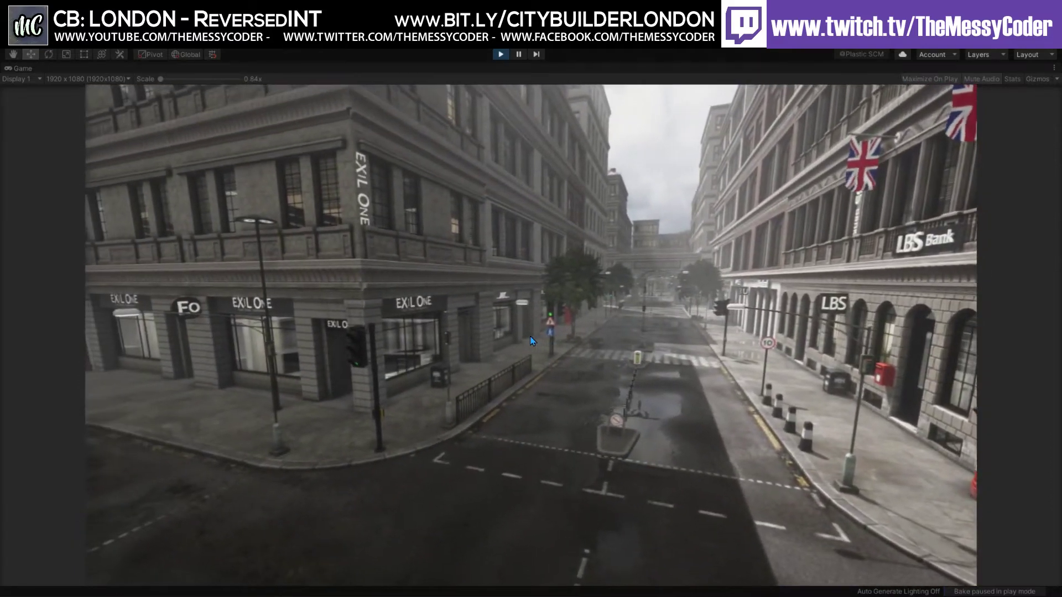
key("ctrl+p")
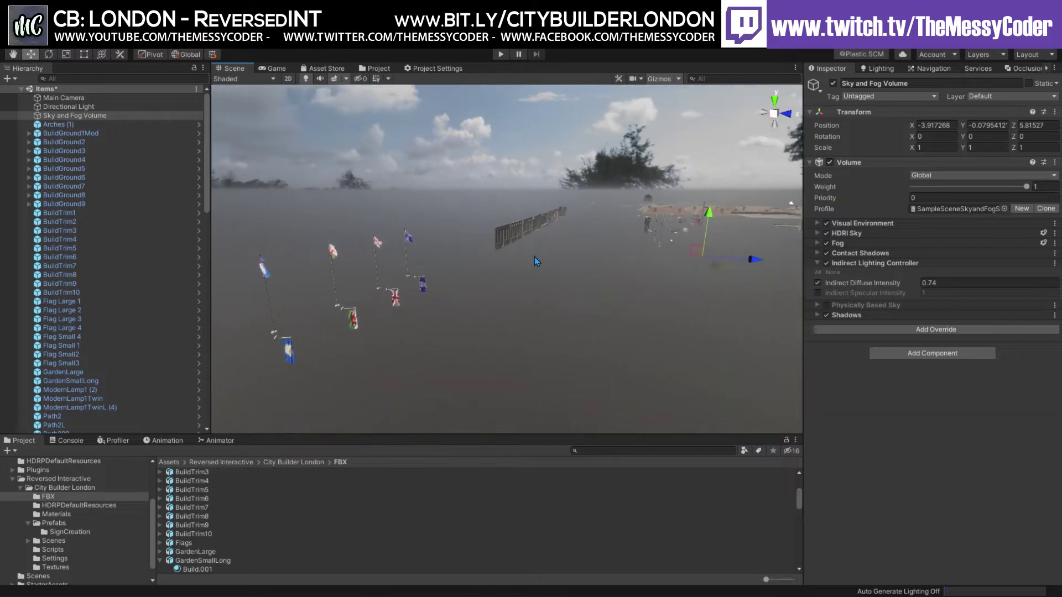
Step: Examine the shop signs and lettering laid out in the Items scene, and return to the flags
right_click_drag(550, 280, 415, 290)
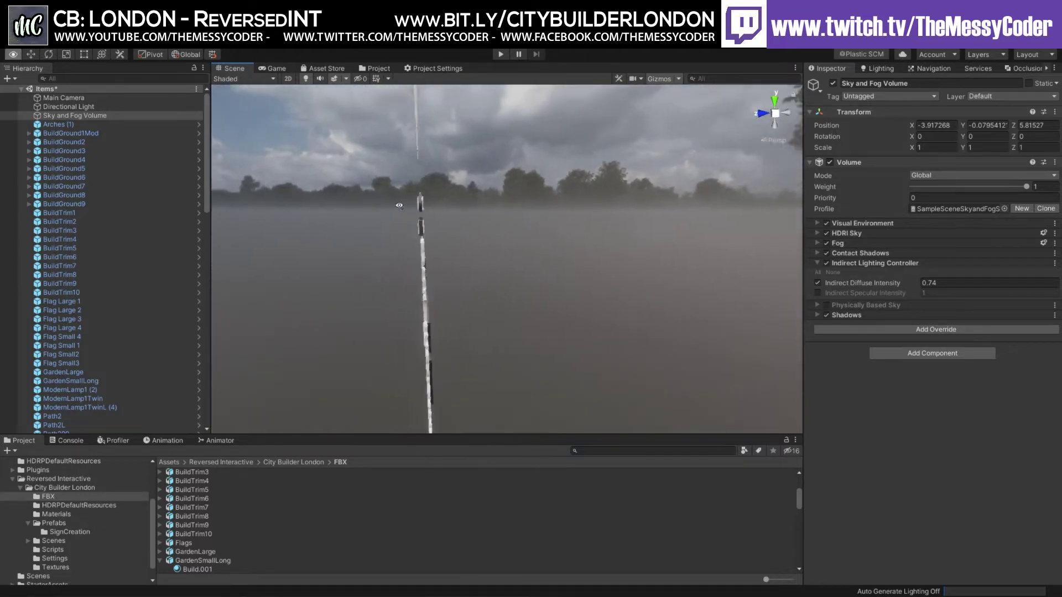
right_click_drag(476, 210, 554, 258)
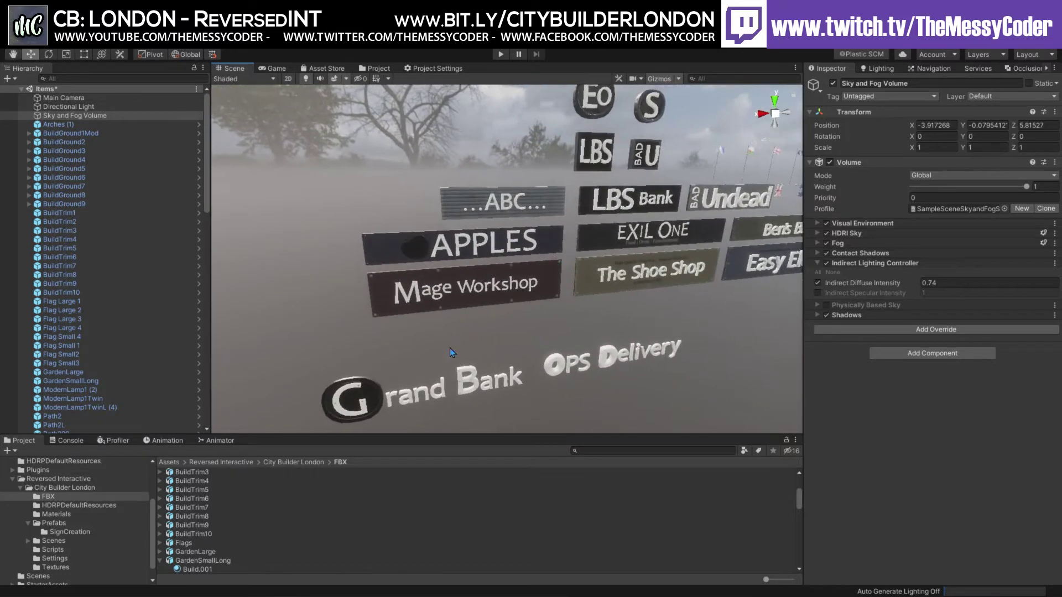
middle_click_drag(391, 386, 396, 372)
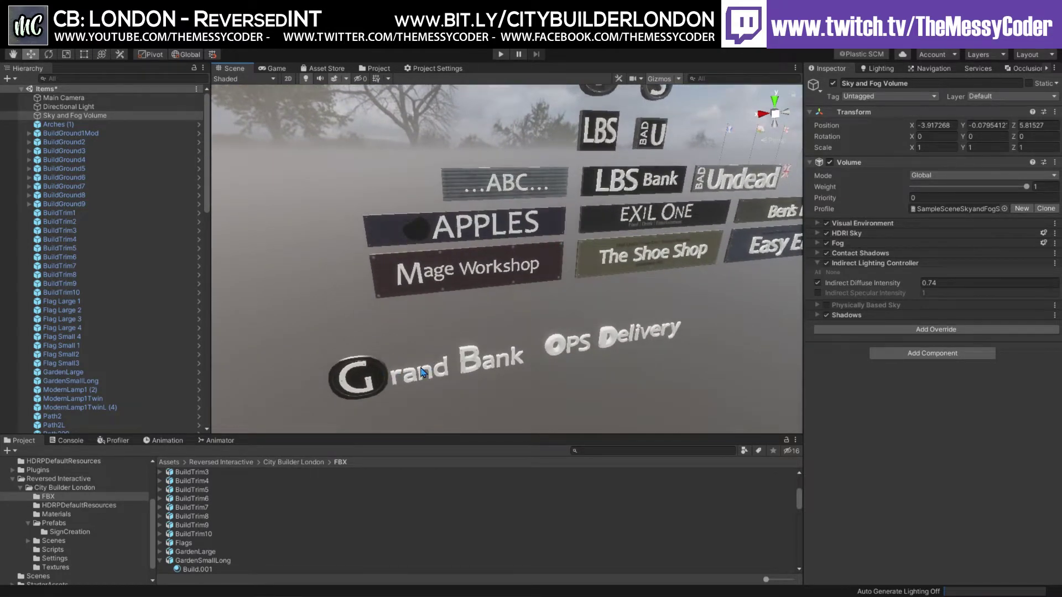
right_click_drag(420, 371, 589, 318)
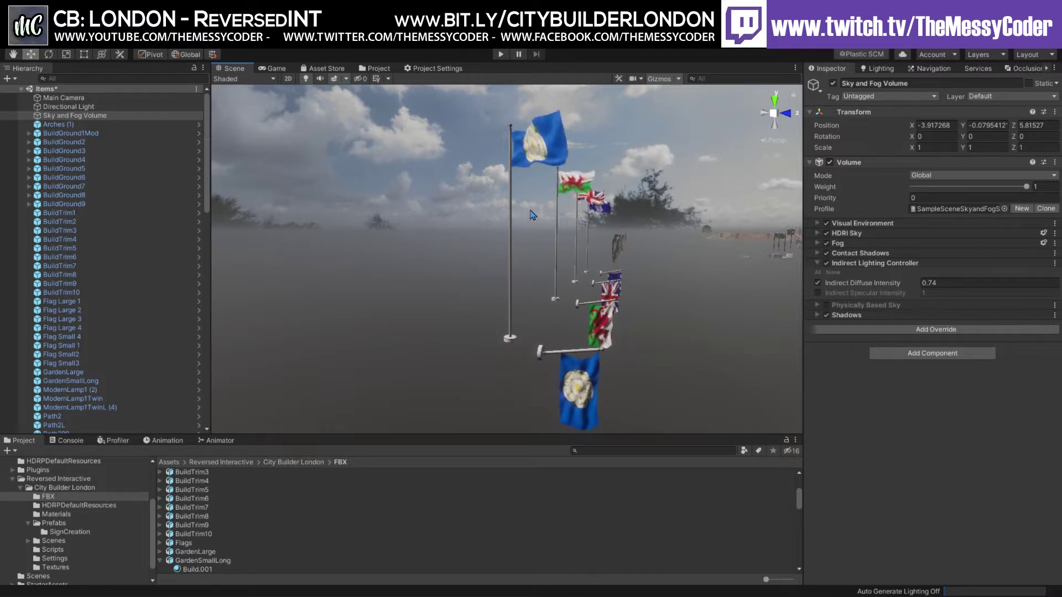
Step: Select Flag Large 4 and expand its Flags_Albedo material to review the flag shader's exposed properties
left_click(527, 159)
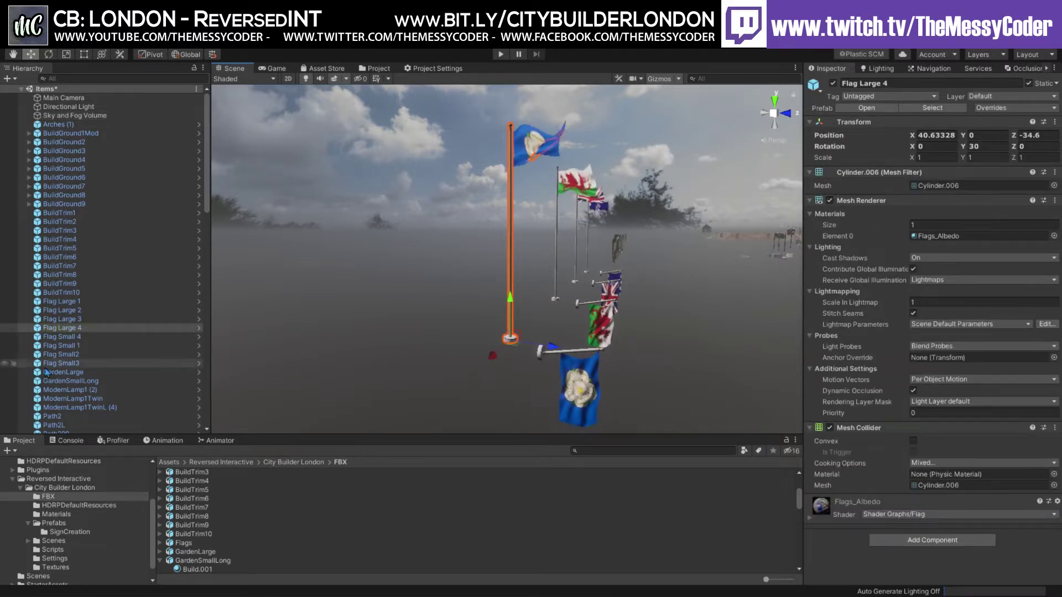
right_click_drag(435, 239, 440, 218)
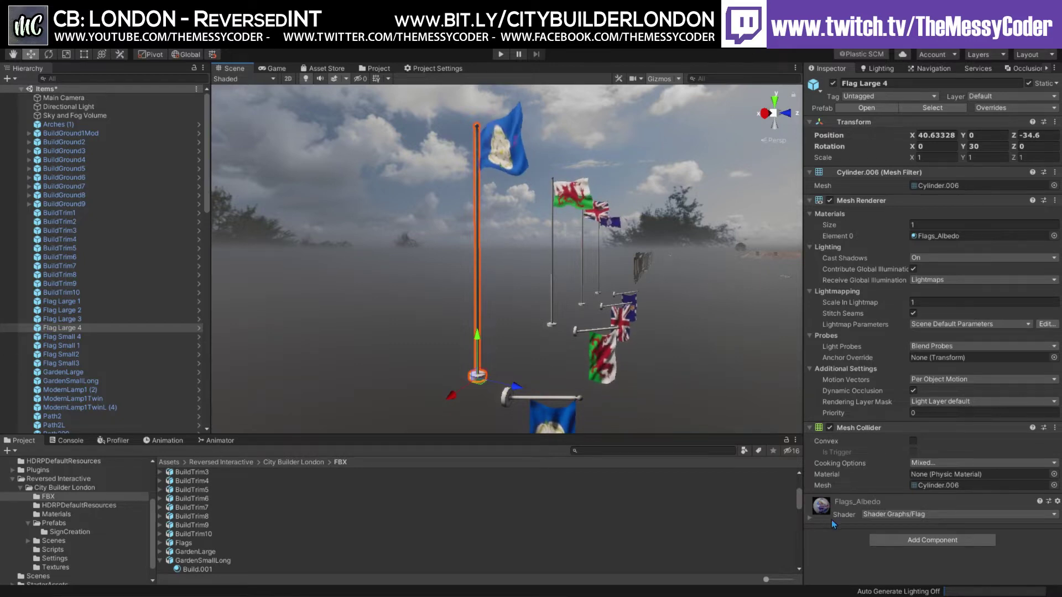
left_click(809, 517)
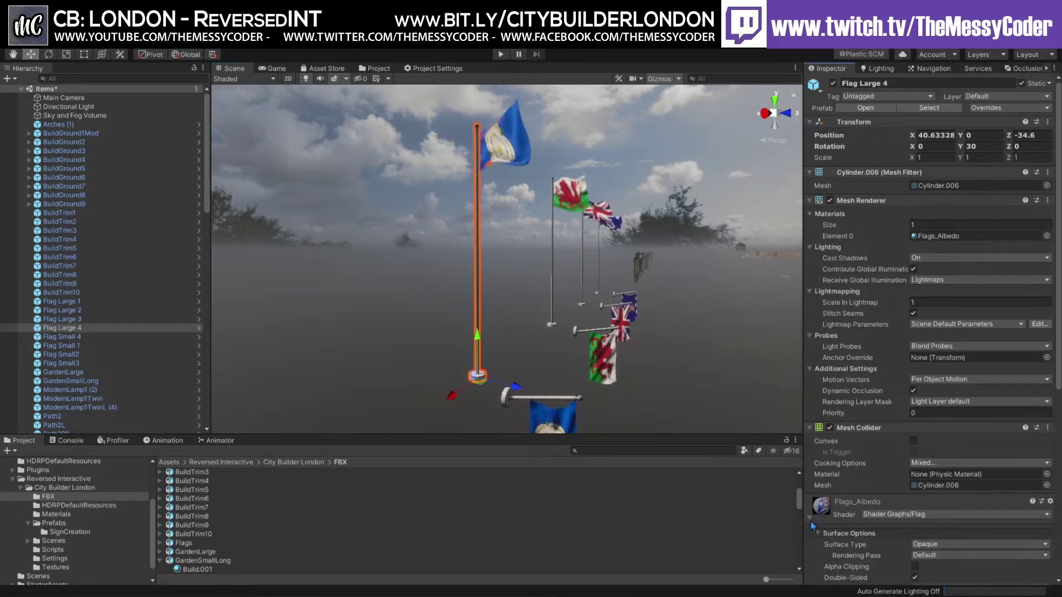
scroll(846, 492, "down", 10)
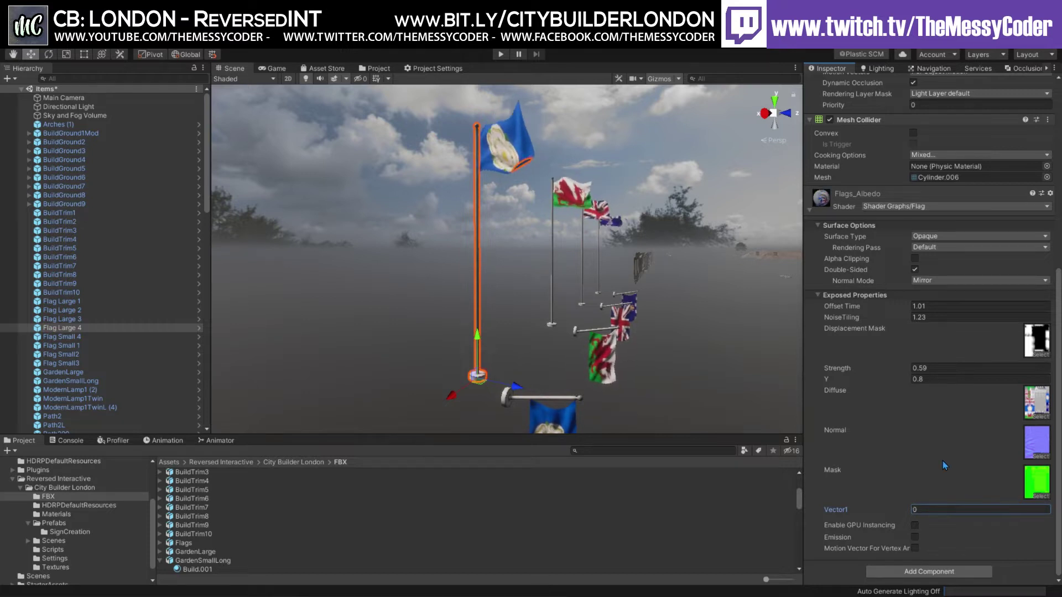
right_click_drag(706, 308, 635, 307)
scroll(918, 368, "up", 10)
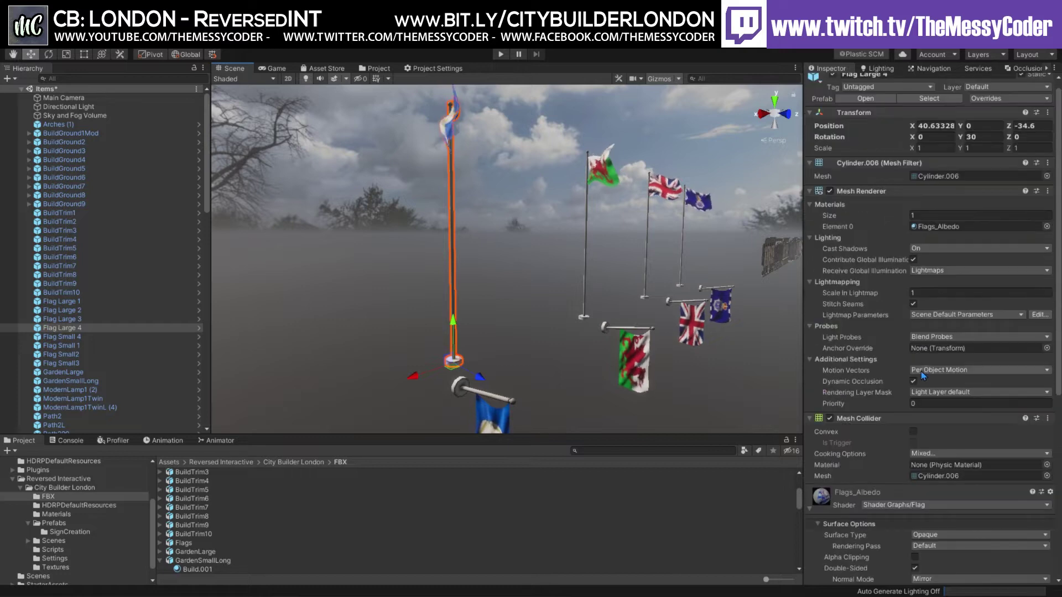
Step: Select the BuildGround1Mod facade in the Items scene and start play mode
right_click_drag(550, 228, 575, 251)
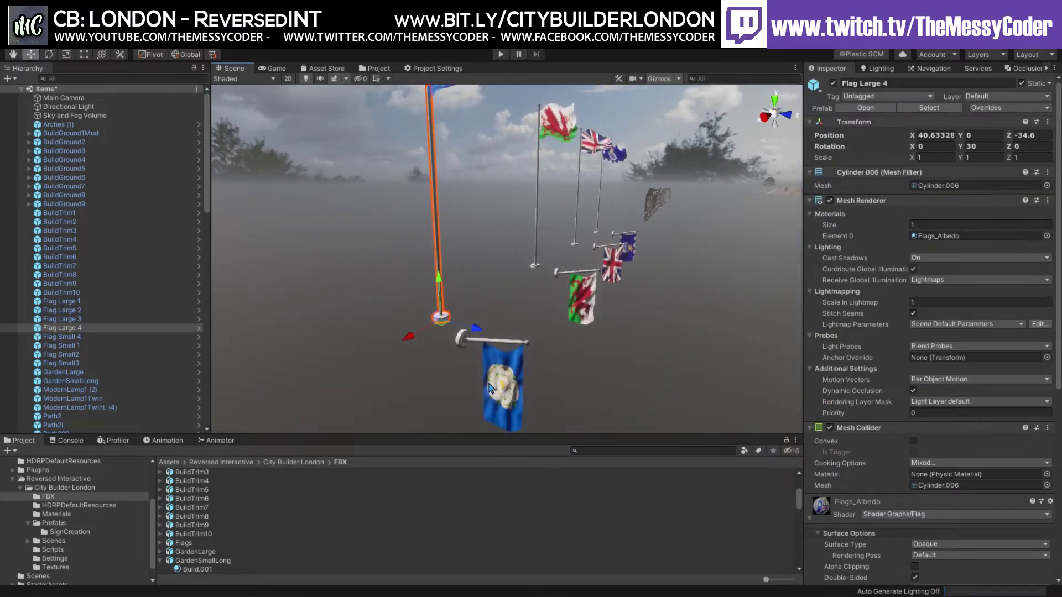
right_click_drag(499, 378, 550, 282)
left_click(507, 269)
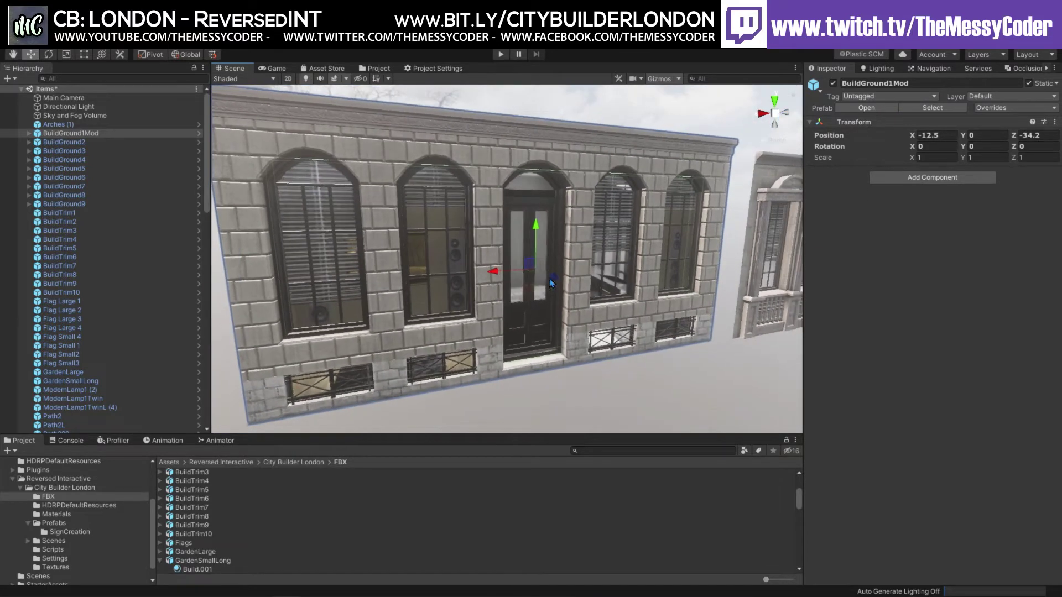
left_click(501, 55)
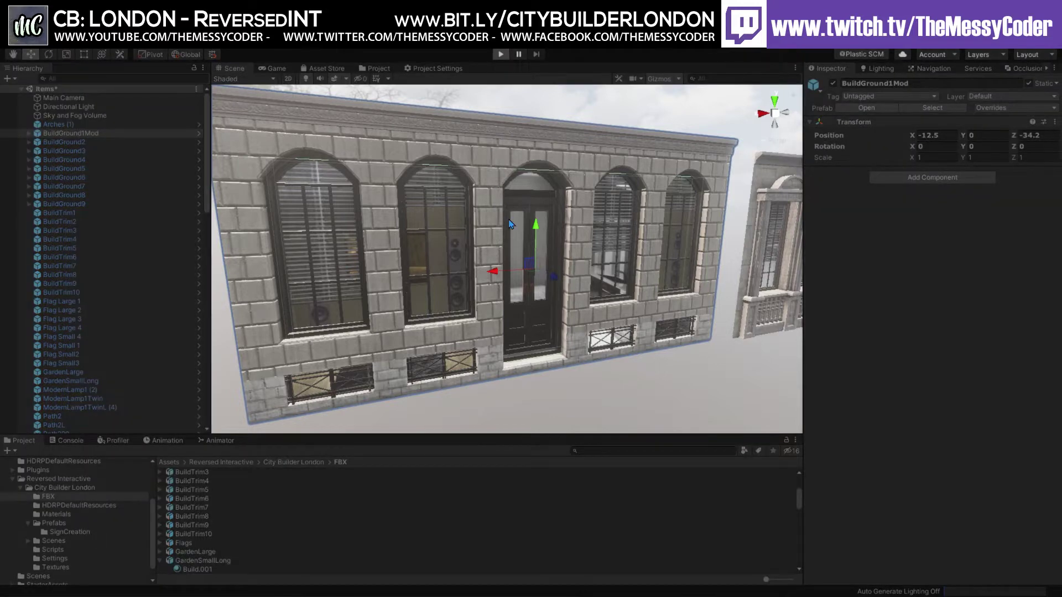